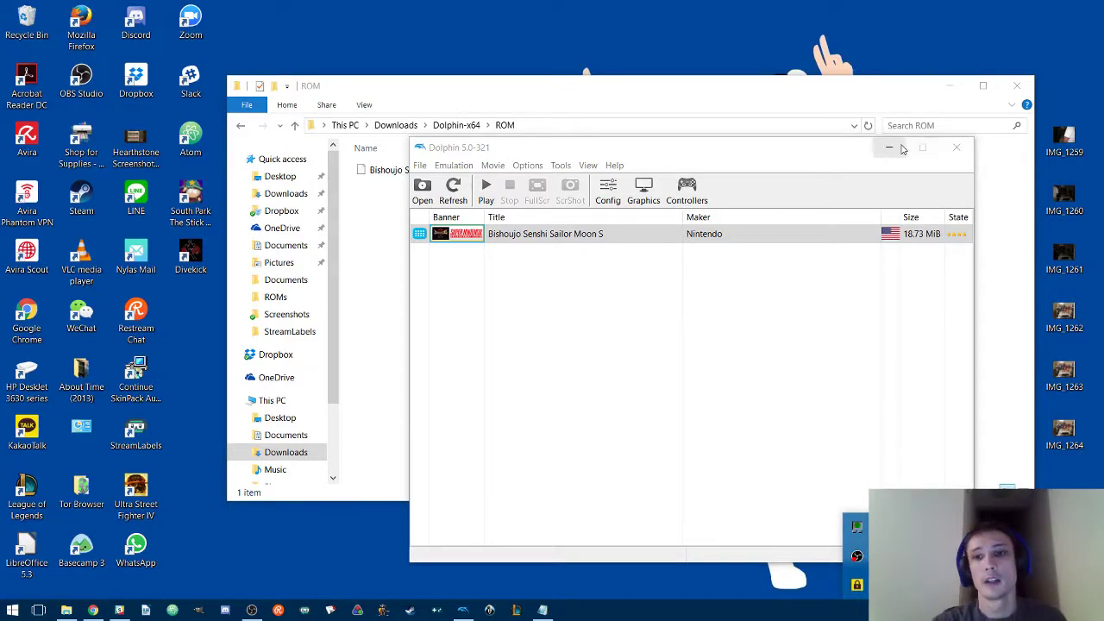
left_click(902, 149)
left_click(953, 90)
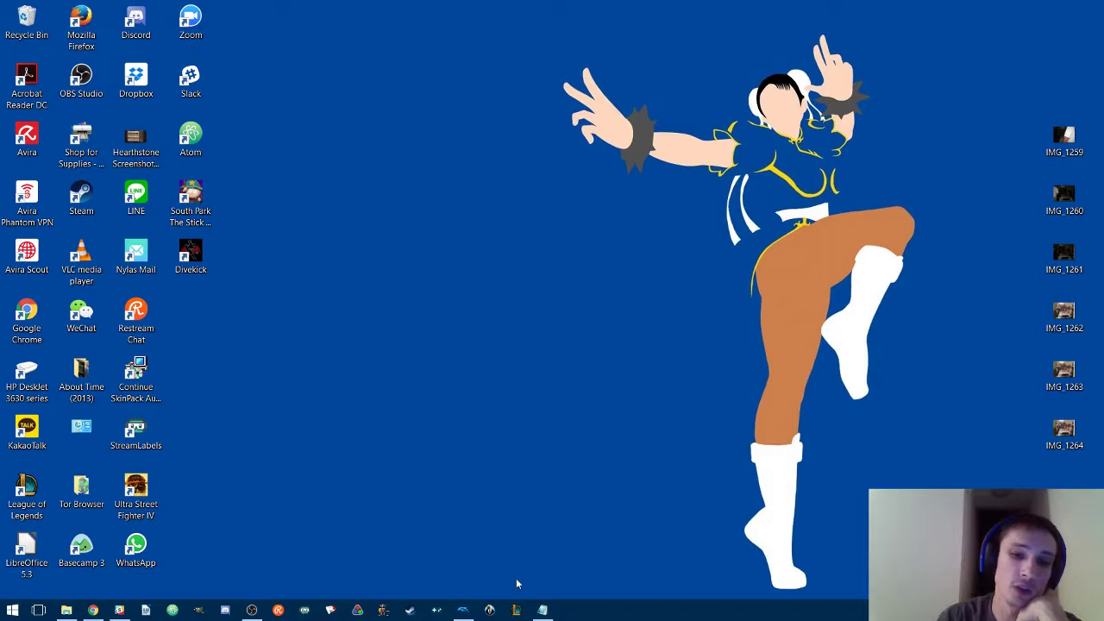
left_click(463, 610)
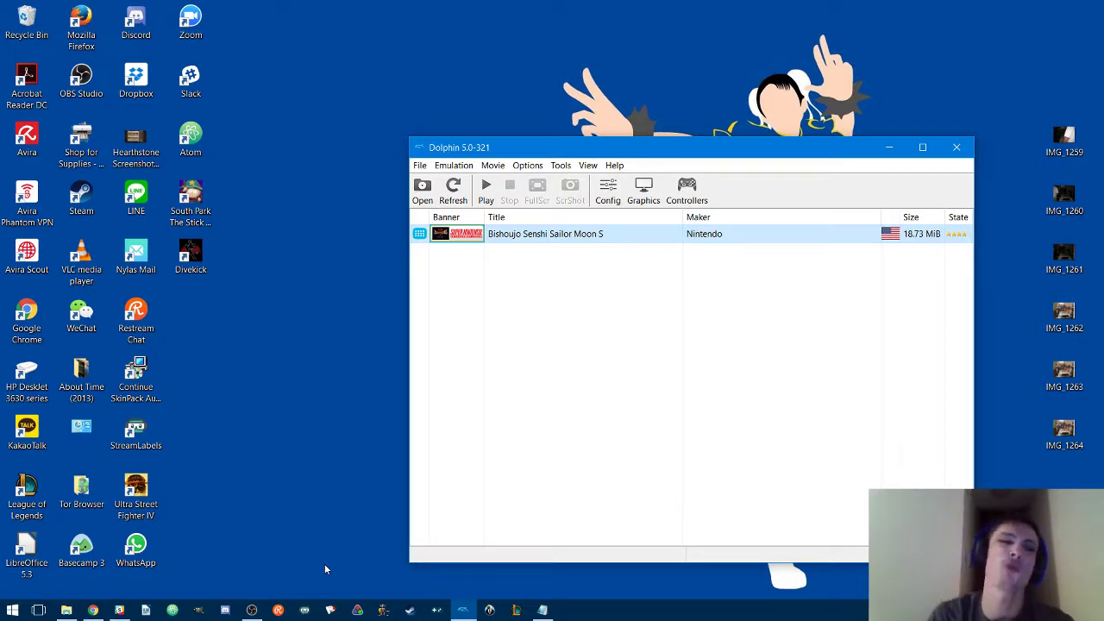
Step: Switch to File Explorer and open the ROM folder inside Downloads > Dolphin-x64 to view the game file
left_click(74, 611)
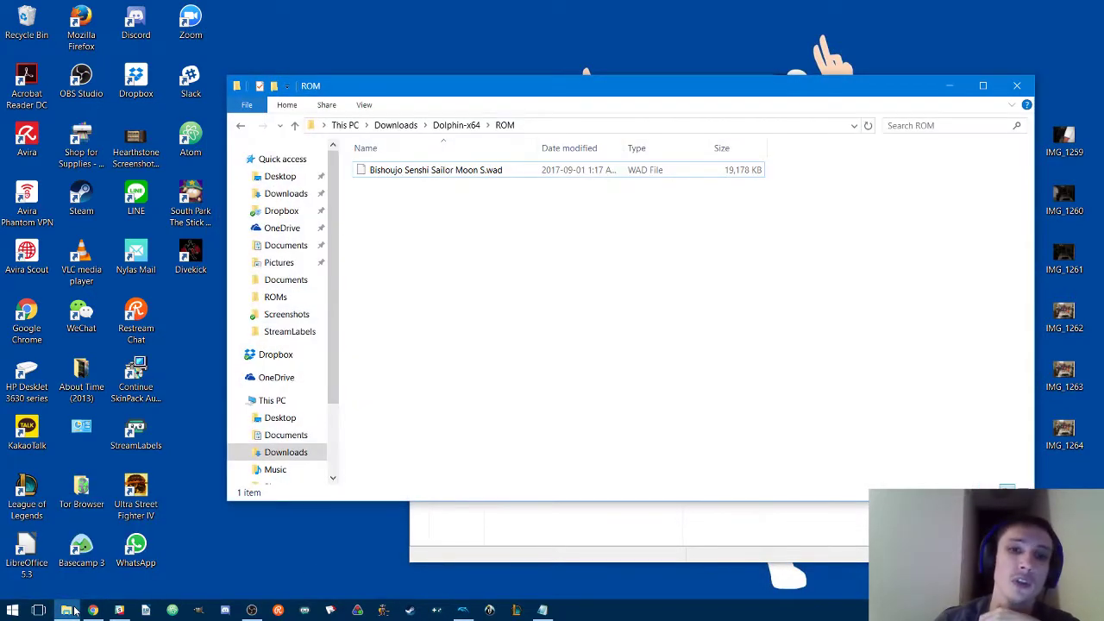
left_click(411, 125)
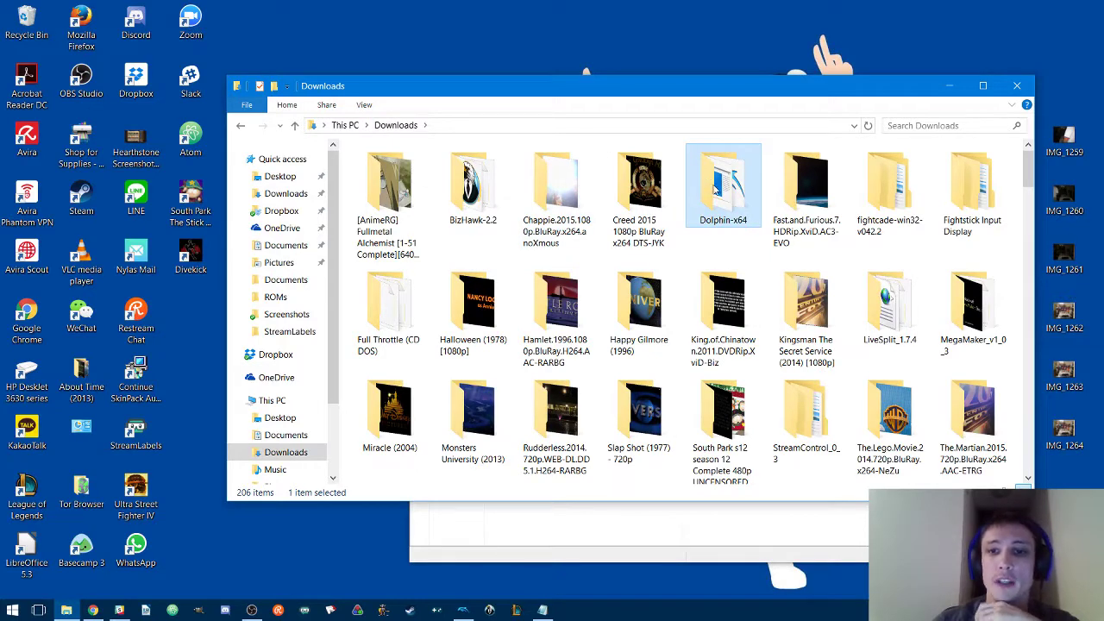
double_click(714, 190)
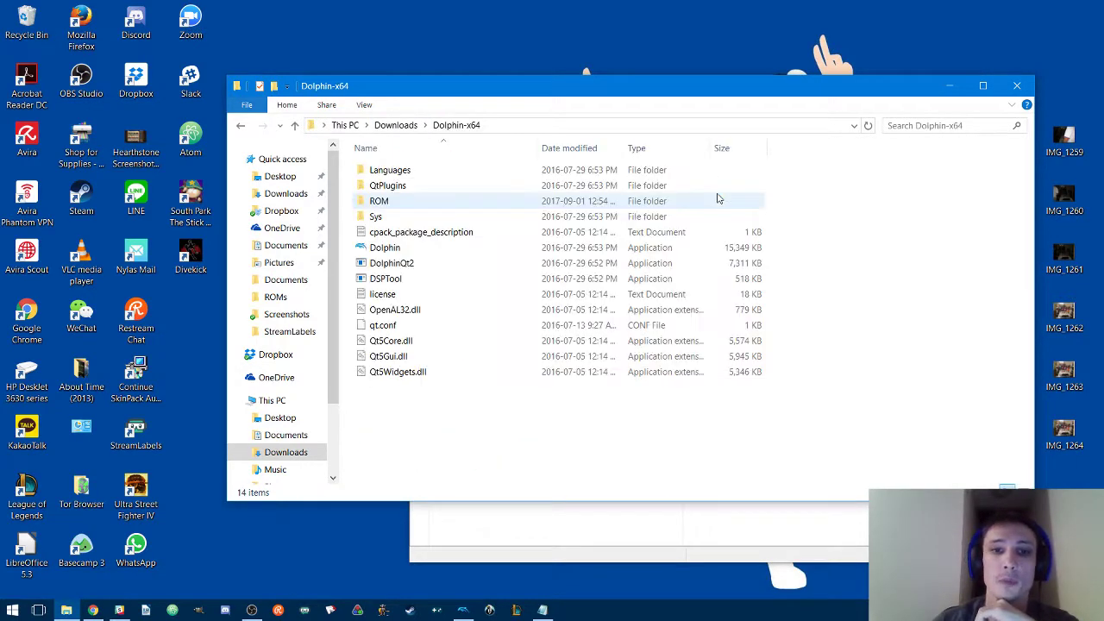
double_click(445, 201)
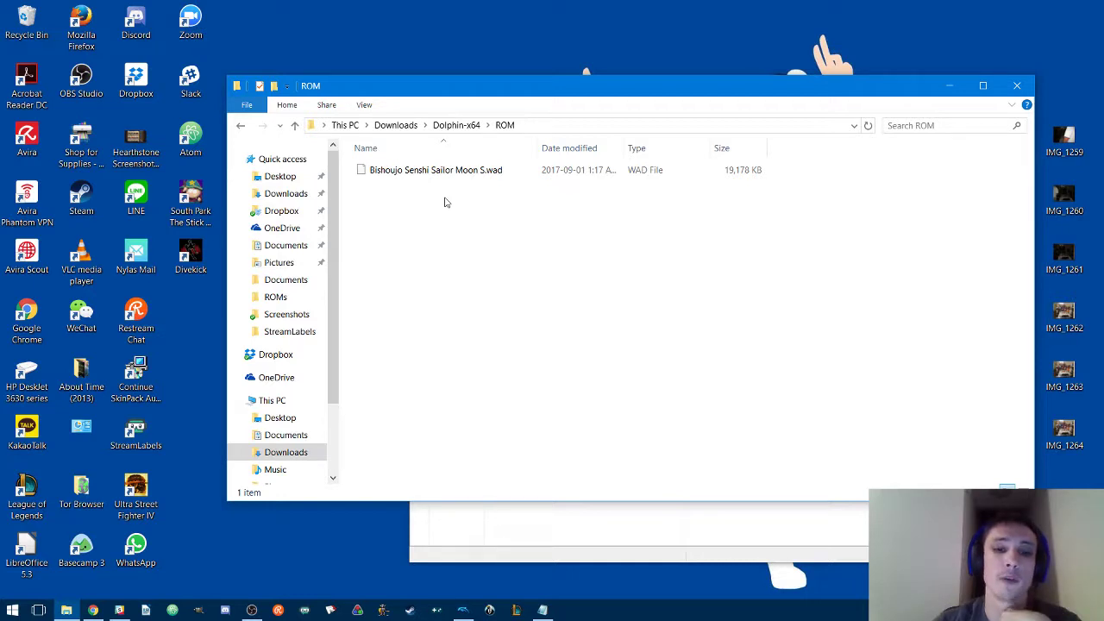
Step: Switch to Dolphin and review the ISO directories in its path configuration and where a new directory is added
left_click(463, 612)
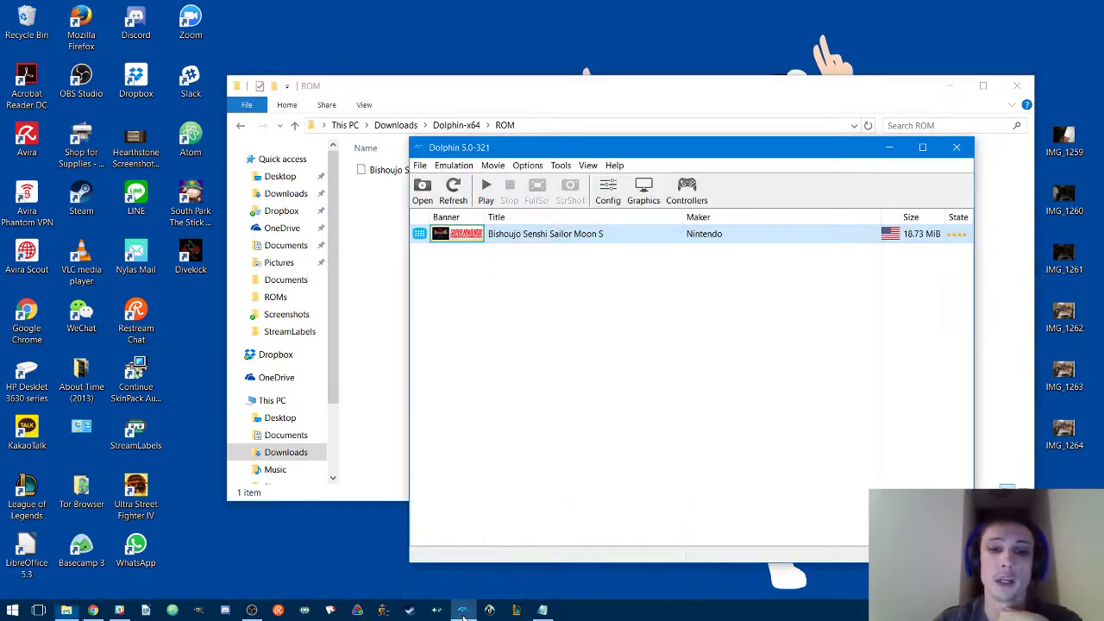
left_click(528, 166)
left_click(535, 181)
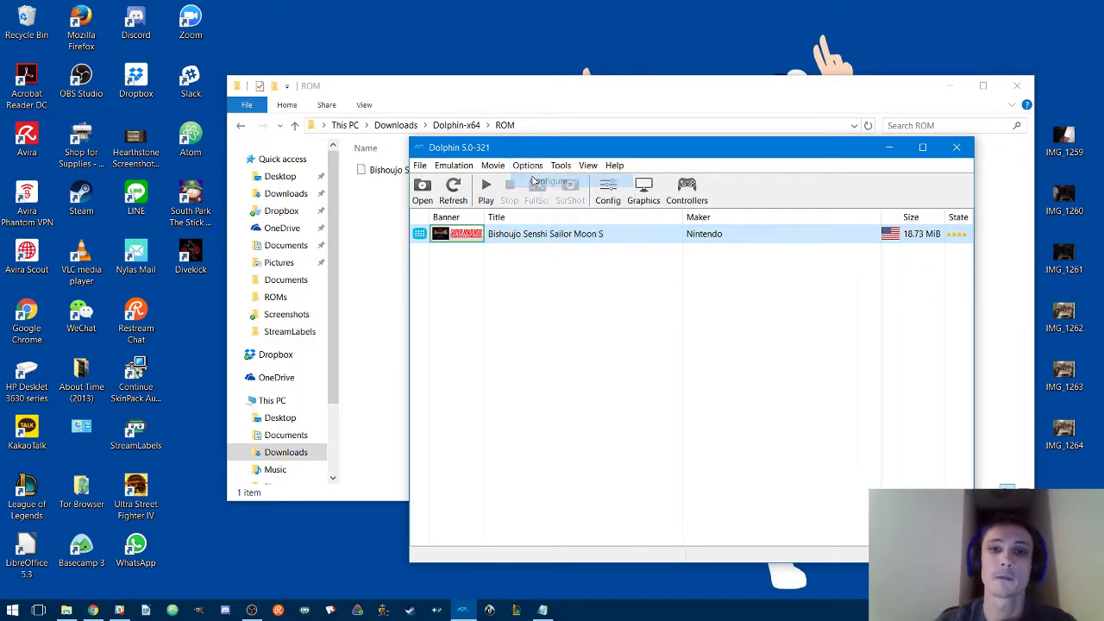
left_click(772, 199)
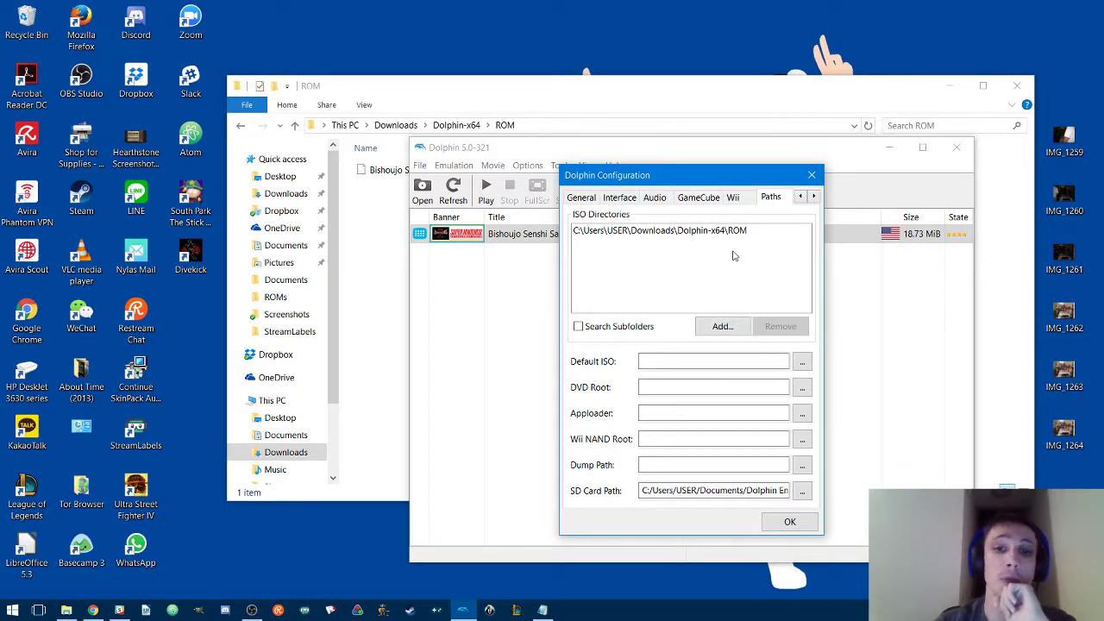
left_click(723, 326)
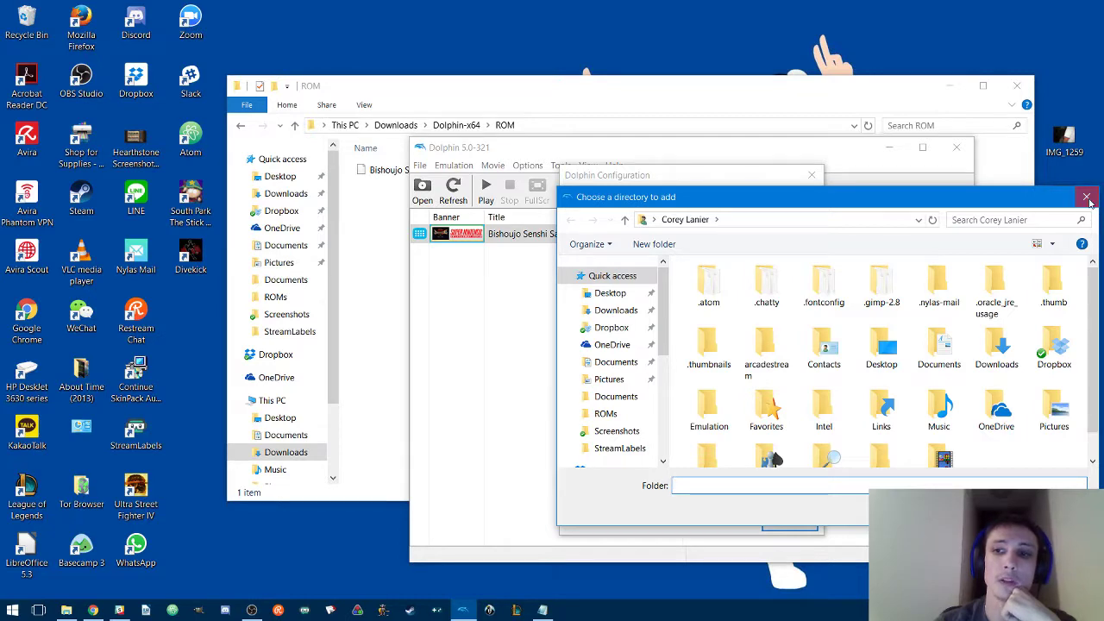
left_click(1087, 198)
left_click(790, 521)
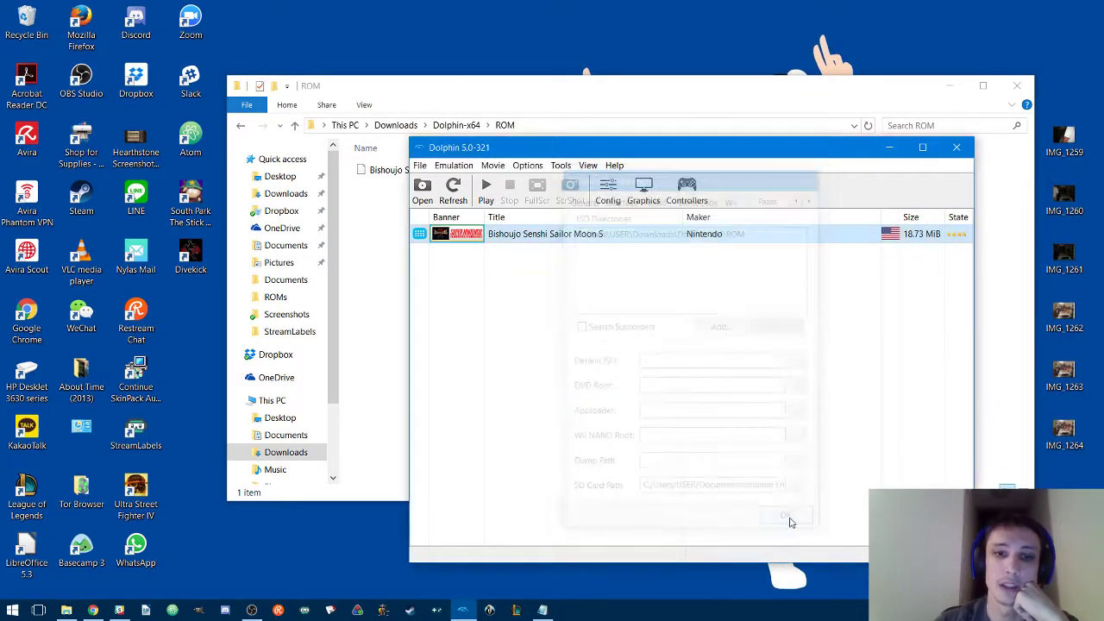
Step: Refresh the game list and select Bishoujo Senshi Sailor Moon S
left_click(454, 190)
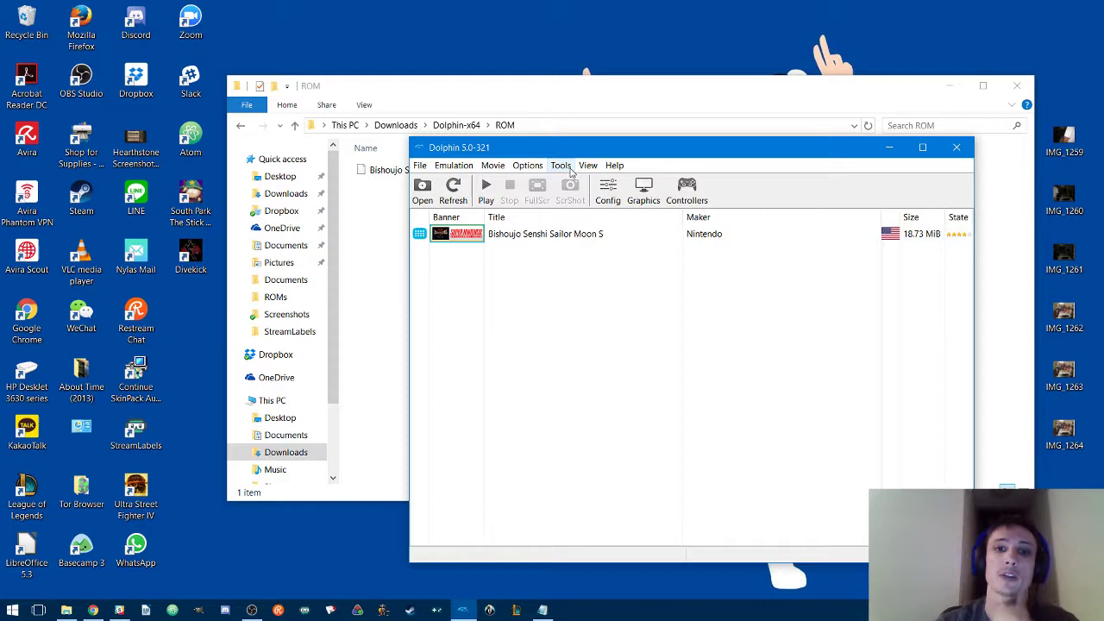
left_click(552, 234)
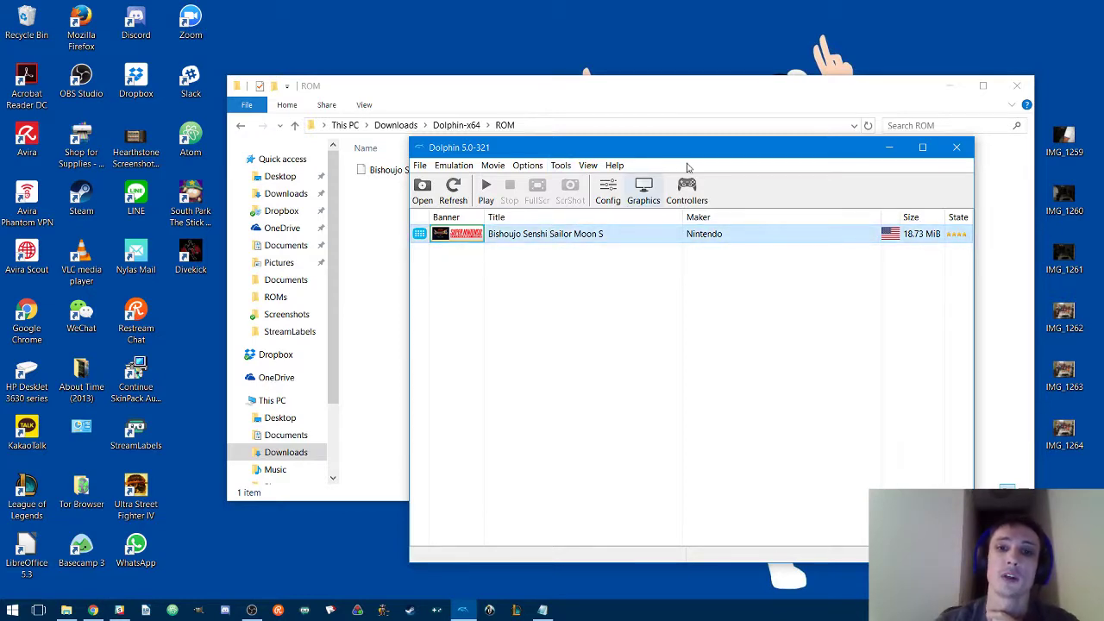
Step: Review the button mapping of the GameCube Standard Controller on Port 1 in the controller configuration
left_click(687, 190)
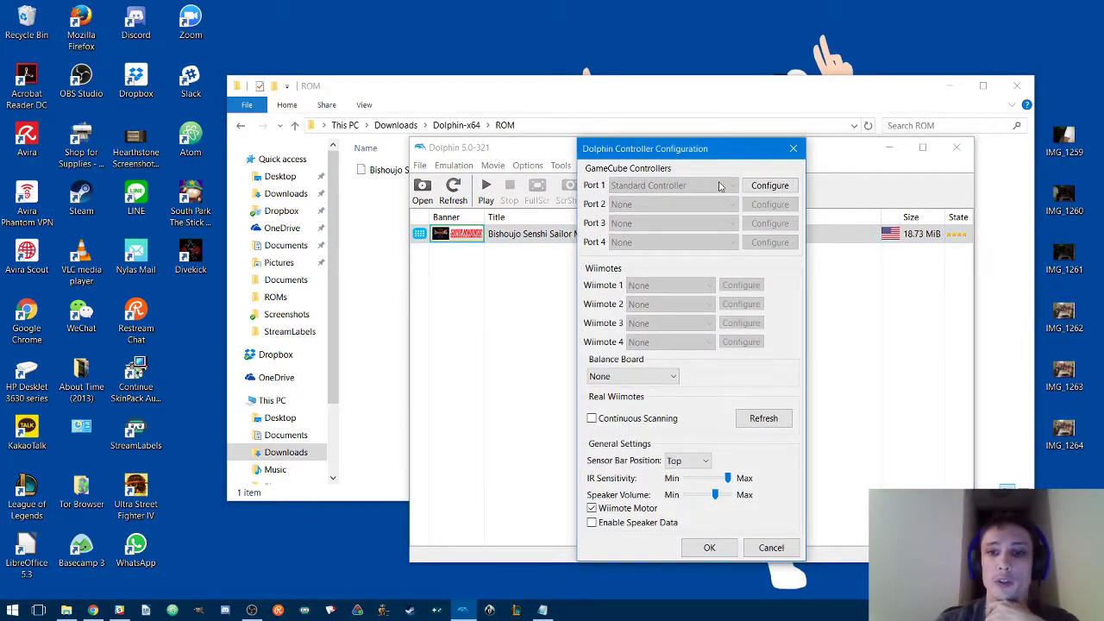
left_click(761, 191)
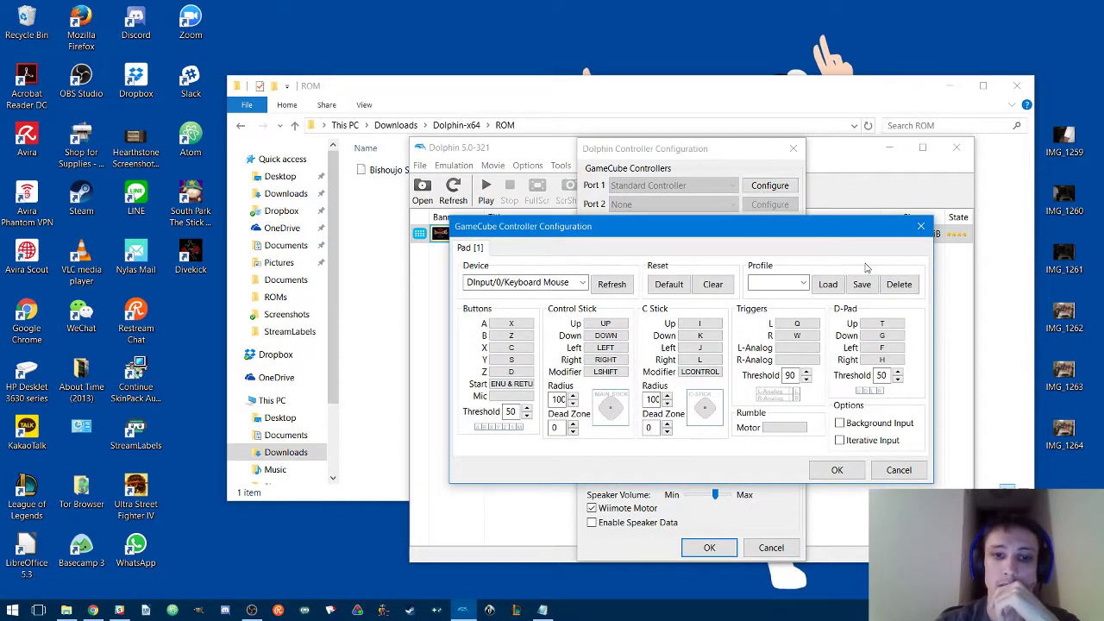
left_click(922, 227)
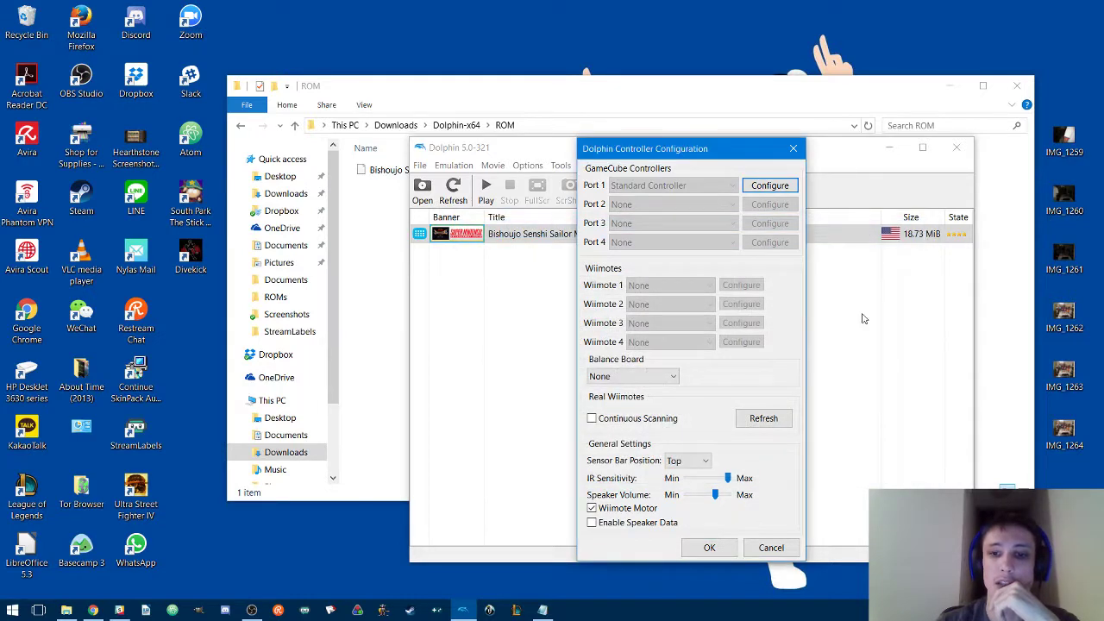
left_click(706, 548)
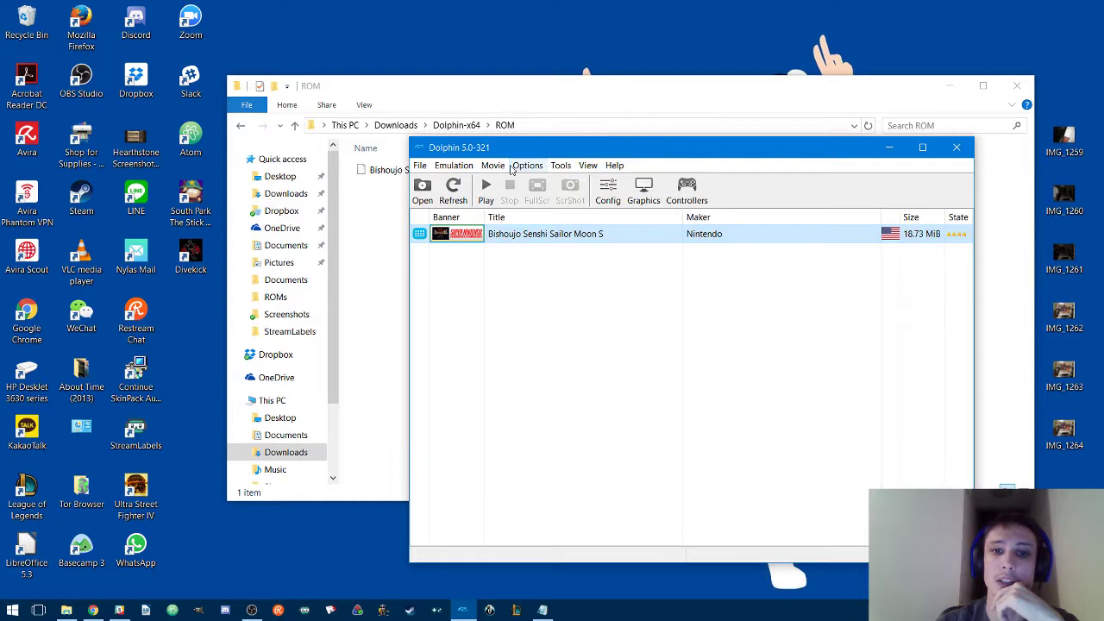
Step: Open the NetPlay setup, view the Direct Connection options, and set the connection to Traversal Server for joining by host code
left_click(556, 166)
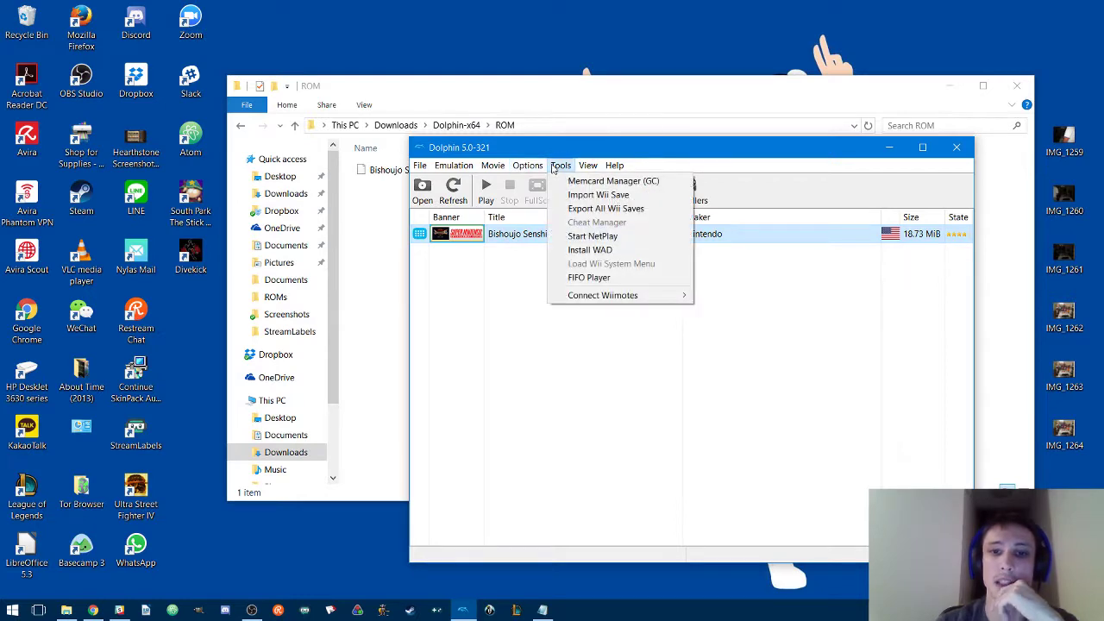
left_click(579, 237)
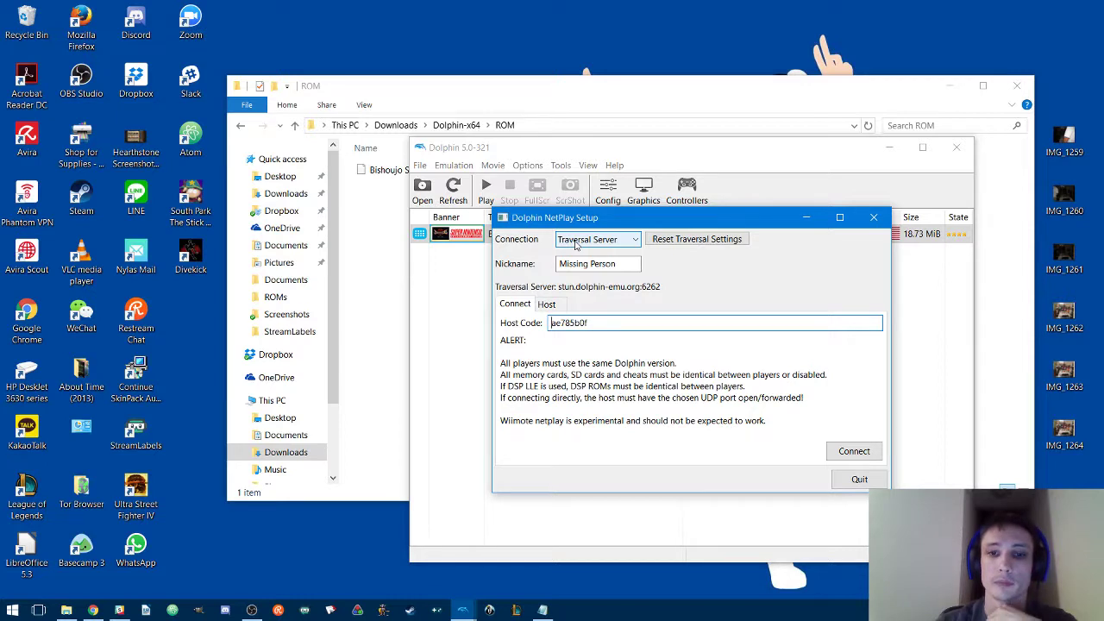
left_click(577, 244)
left_click(578, 251)
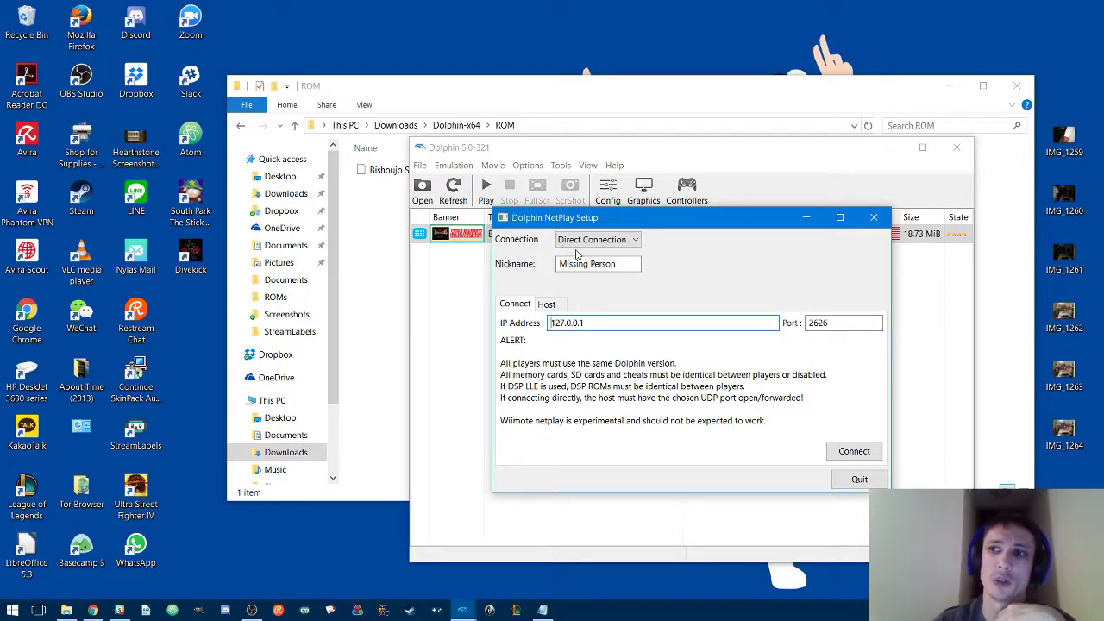
left_click(580, 240)
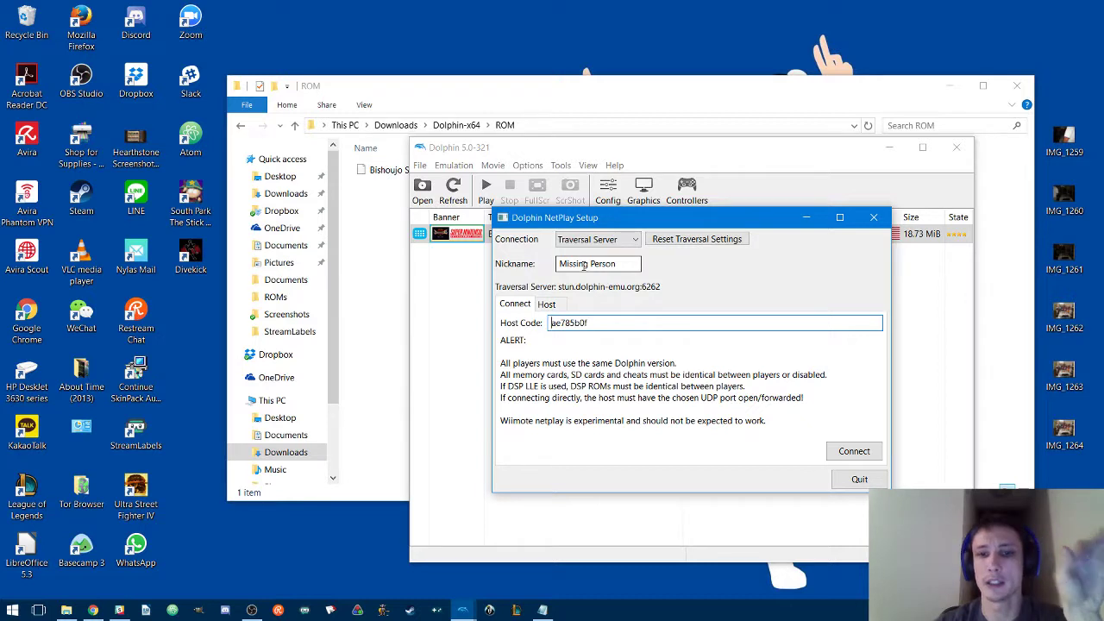
left_click_drag(589, 323, 549, 323)
left_click(622, 324)
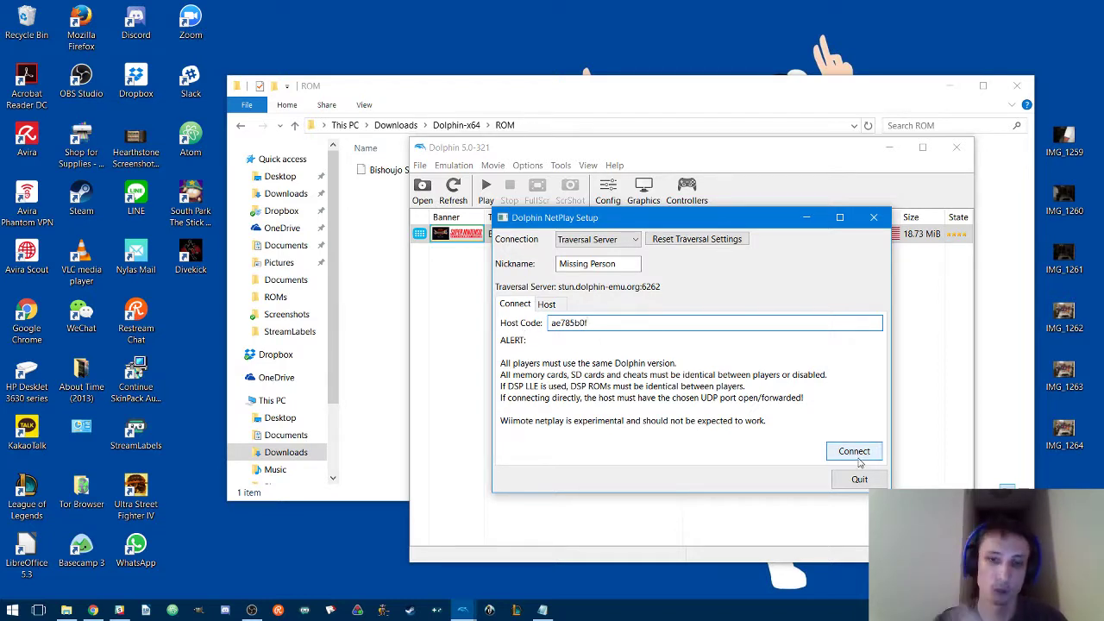
Step: Host a NetPlay session of Bishoujo Senshi Sailor Moon S through the traversal server and copy the room code
left_click(546, 305)
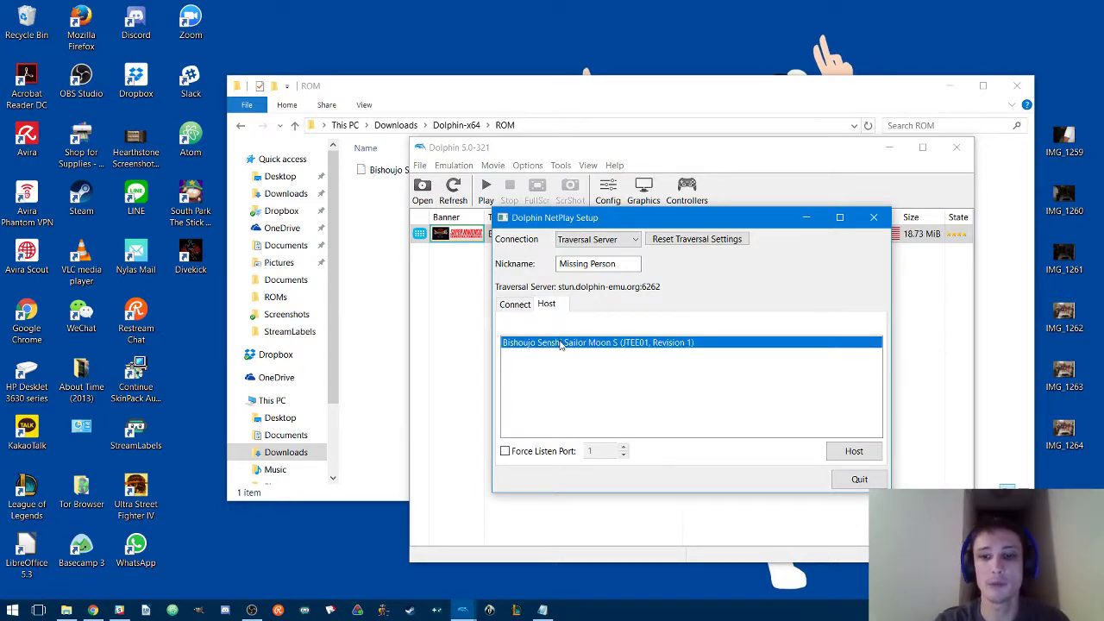
left_click(859, 453)
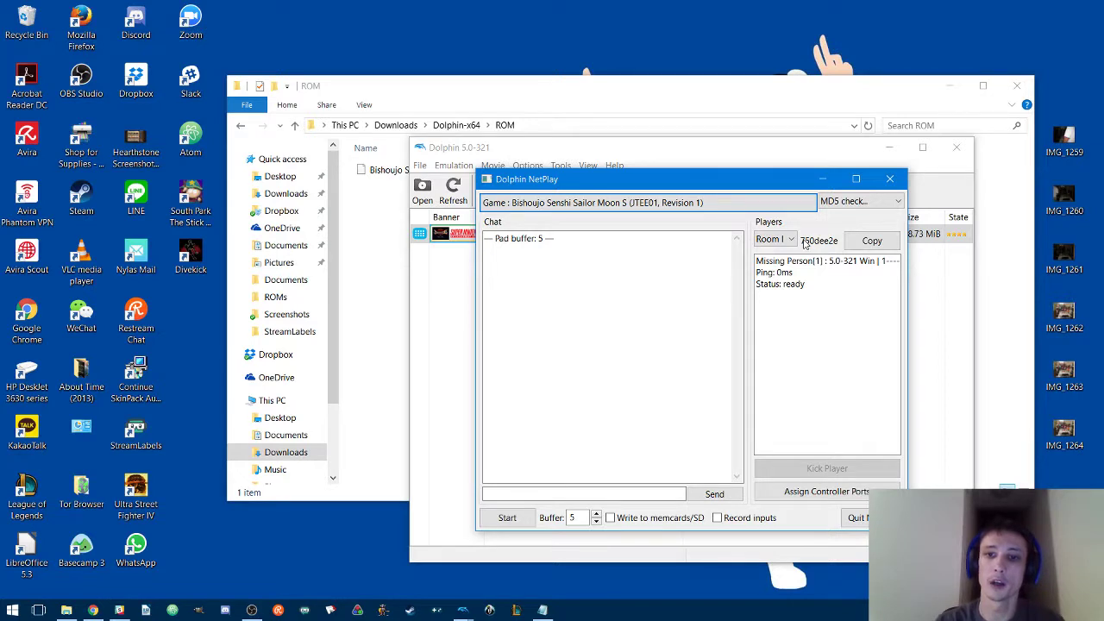
left_click(805, 245)
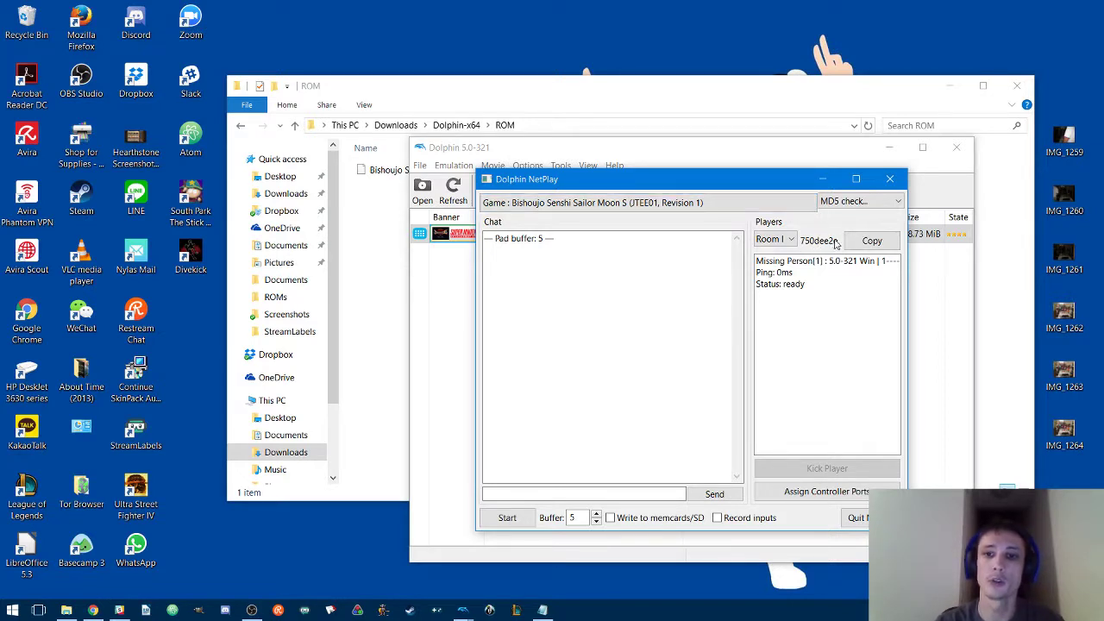
left_click(862, 244)
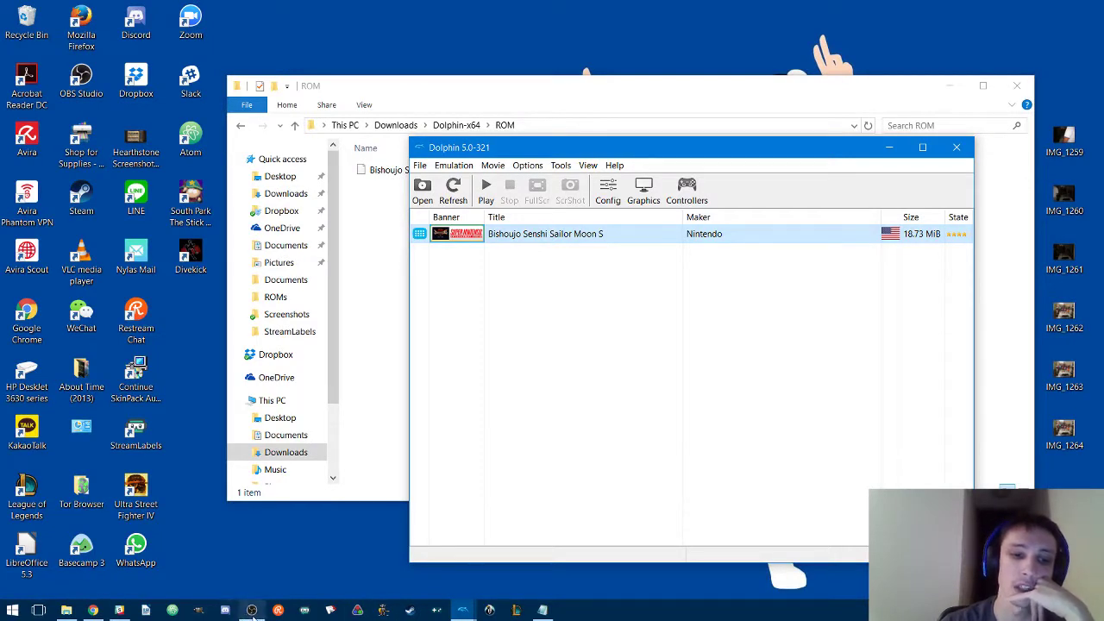
left_click(252, 610)
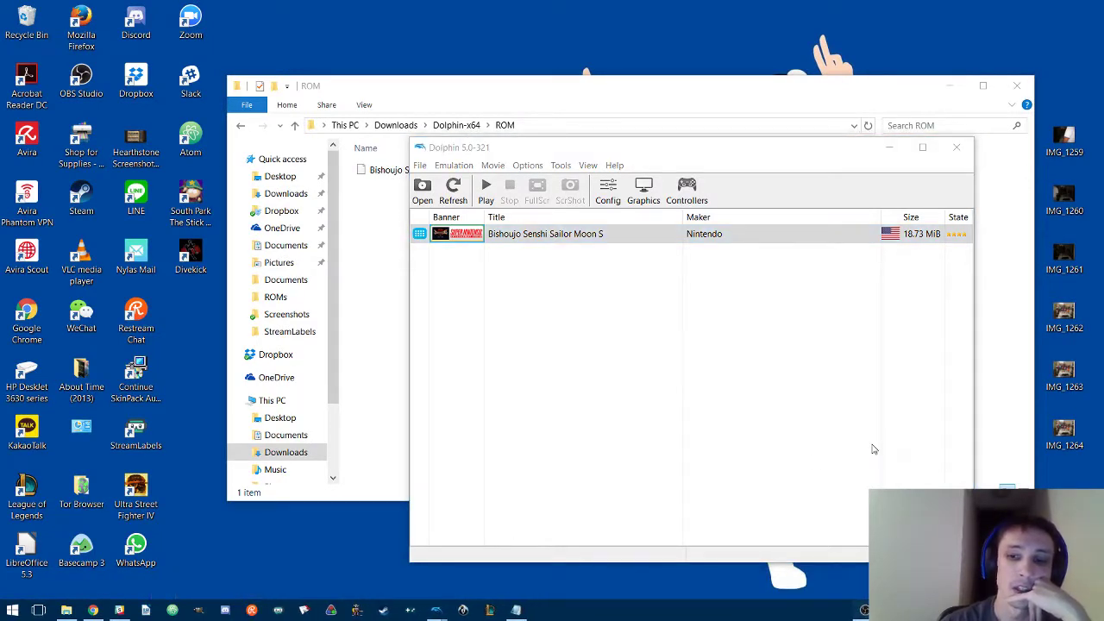